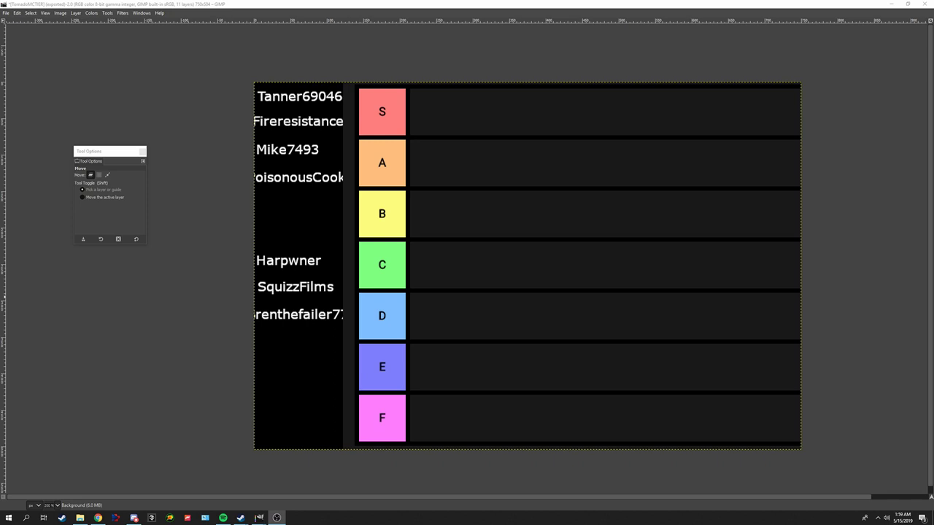
- Move the tool settings window slightly aside and undo an accidental background shift
{"action": "left_click", "coordinate": [100, 156]}
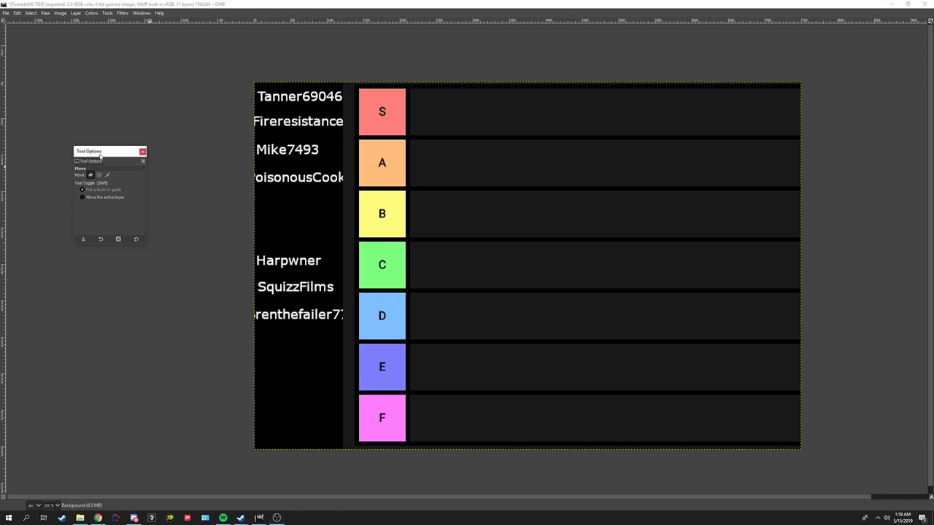
{"action": "left_click_drag", "start_coordinate": [100, 156], "coordinate": [106, 157]}
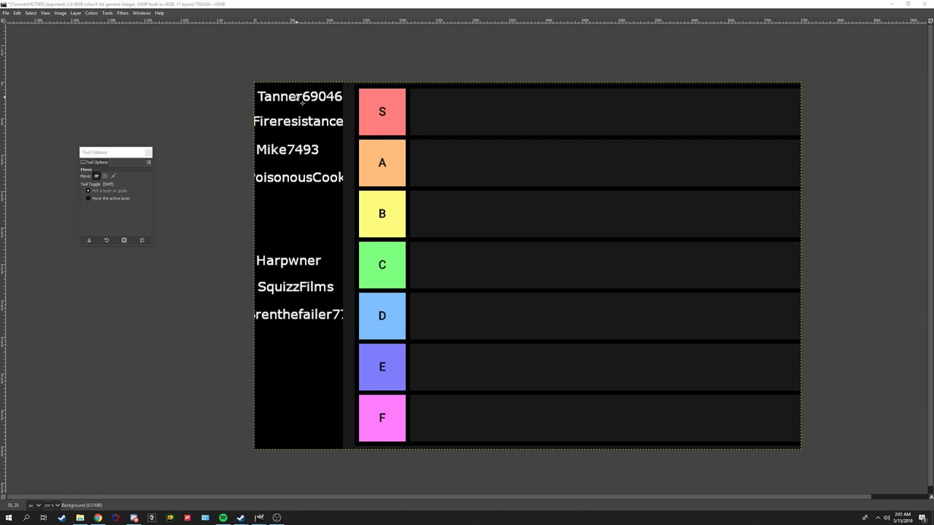
{"action": "left_click_drag", "start_coordinate": [301, 102], "coordinate": [458, 148]}
{"action": "key", "text": "ctrl+z"}
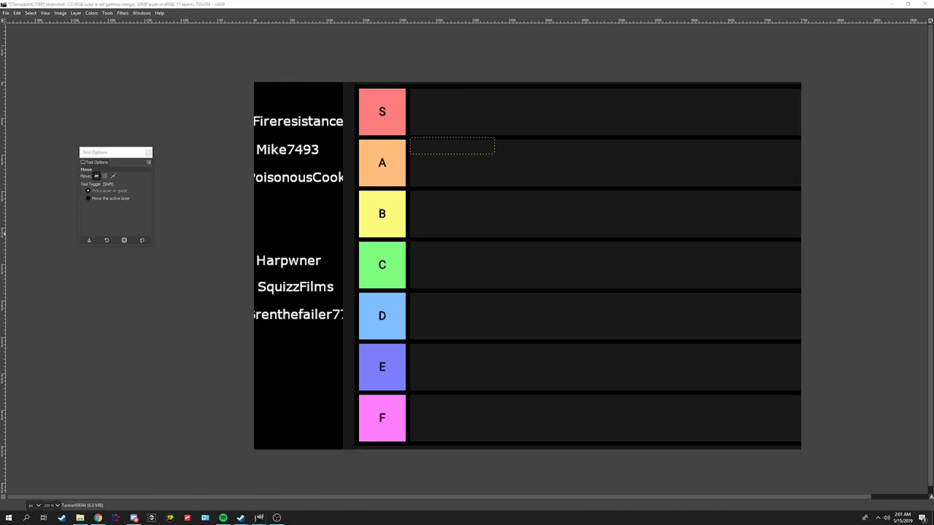
- Step through the name layers from SquizzFilms and Harpwner up to Mike7493
{"action": "left_click", "coordinate": [296, 286]}
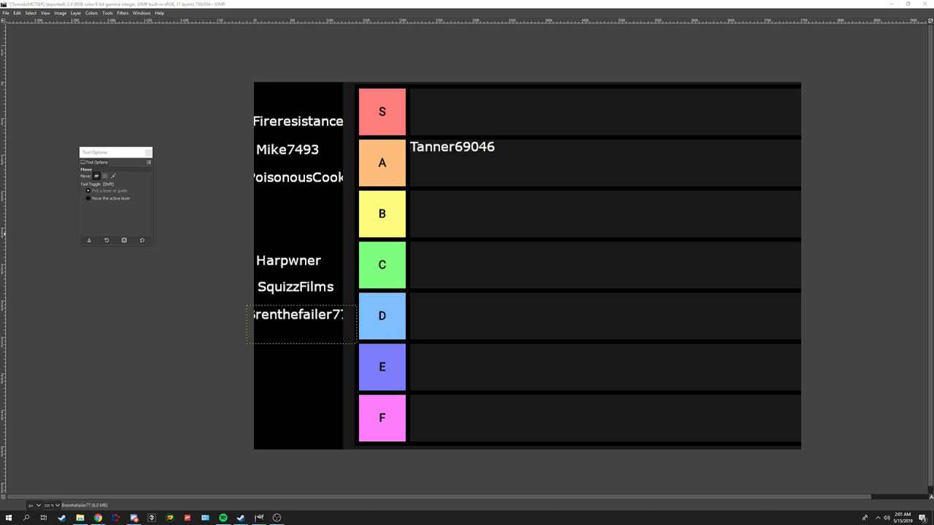
{"action": "left_click", "coordinate": [288, 260]}
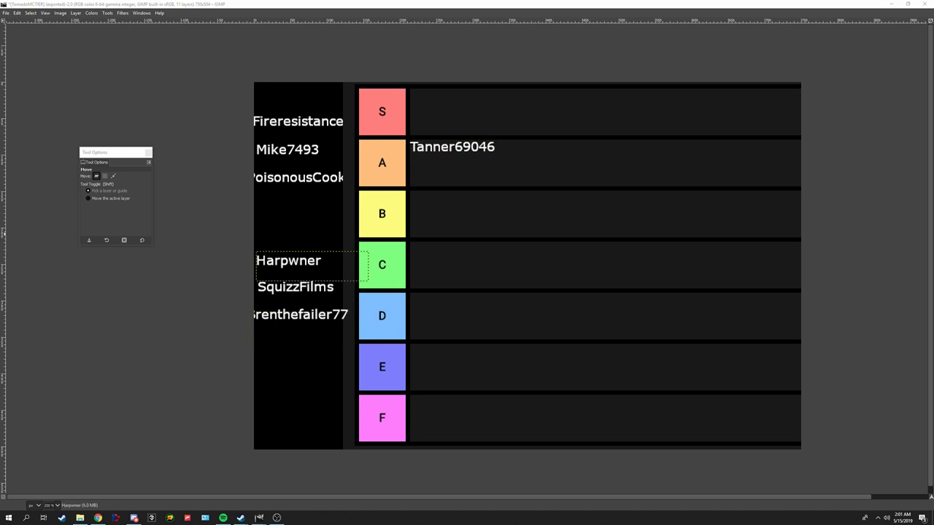
{"action": "key", "text": "Page_Up"}
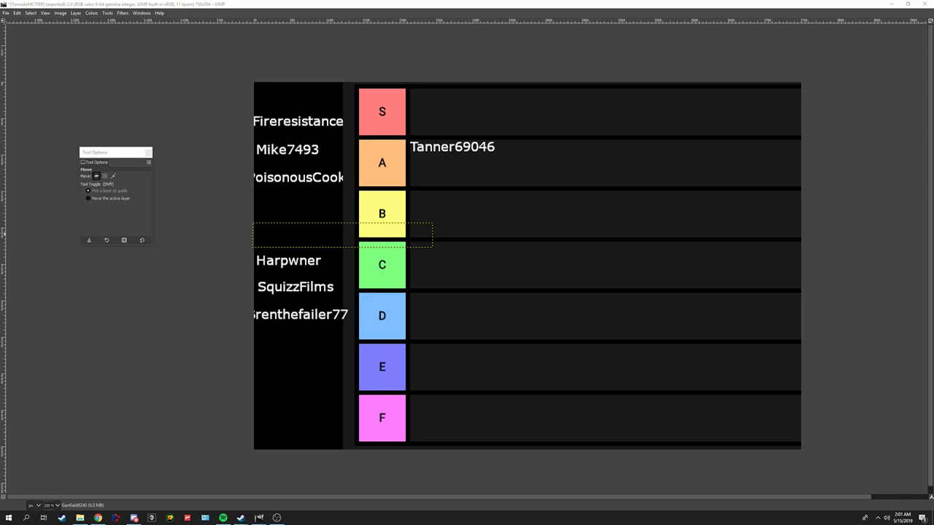
{"action": "key", "text": "Page_Up"}
{"action": "key", "text": "Page_Up"}
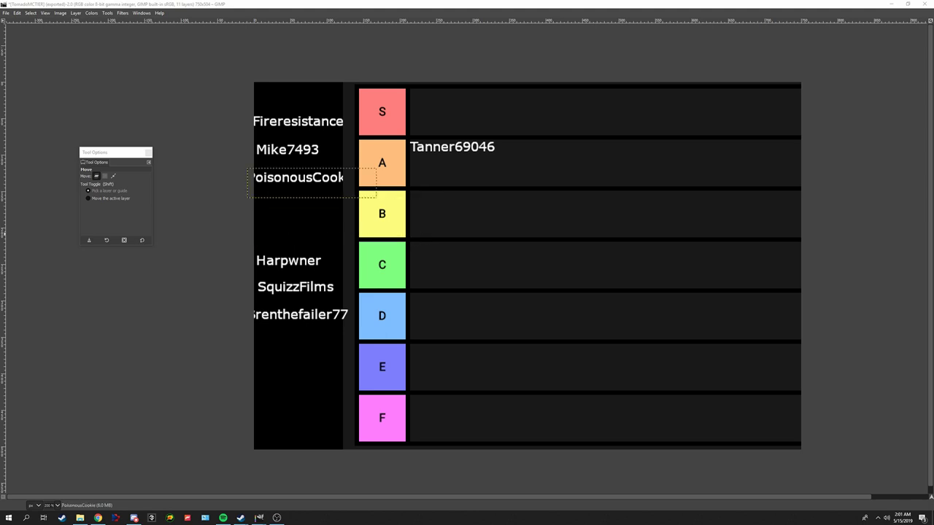
{"action": "key", "text": "Page_Up"}
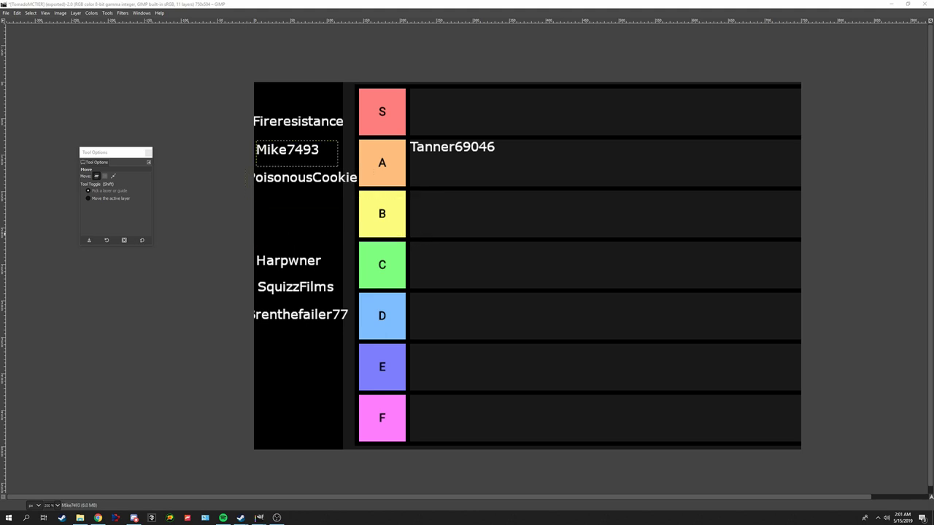
{"action": "key", "text": "Page_Up"}
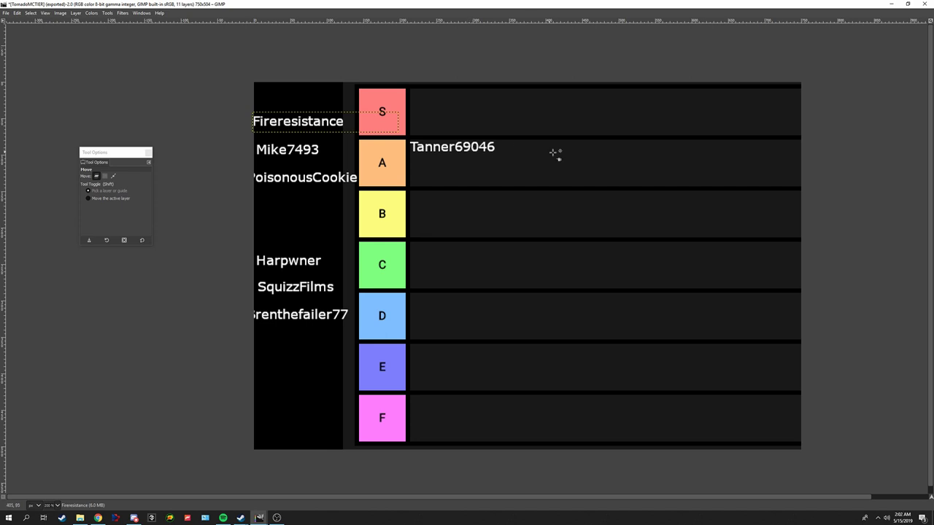
{"action": "mouse_move", "coordinate": [322, 128]}
{"action": "left_mouse_down"}
{"action": "mouse_move", "coordinate": [327, 121]}
{"action": "mouse_move", "coordinate": [314, 117]}
{"action": "left_mouse_up"}
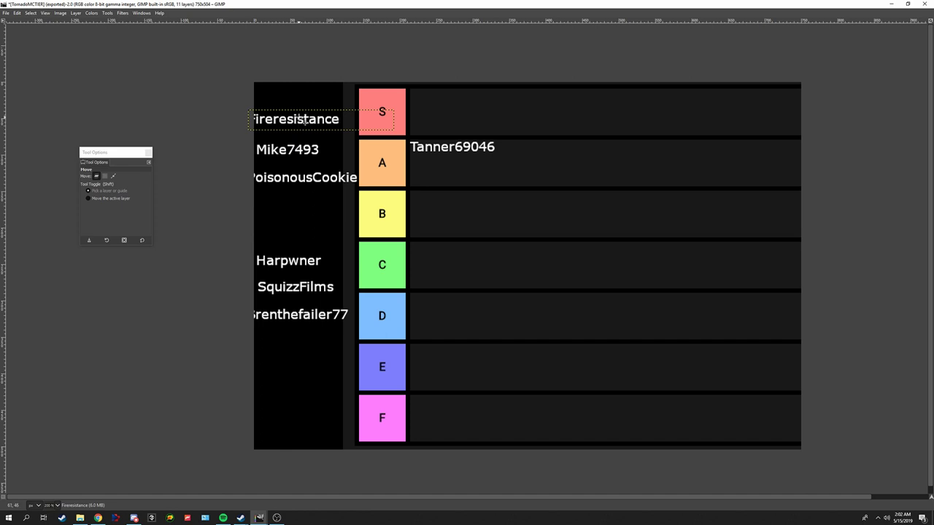
{"action": "left_click_drag", "start_coordinate": [301, 114], "coordinate": [465, 168]}
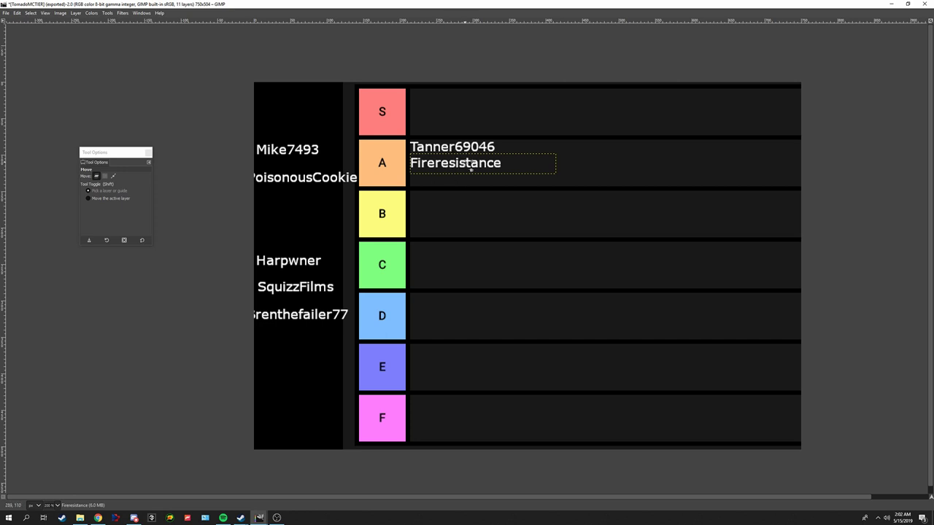
{"action": "left_click_drag", "start_coordinate": [464, 163], "coordinate": [464, 167]}
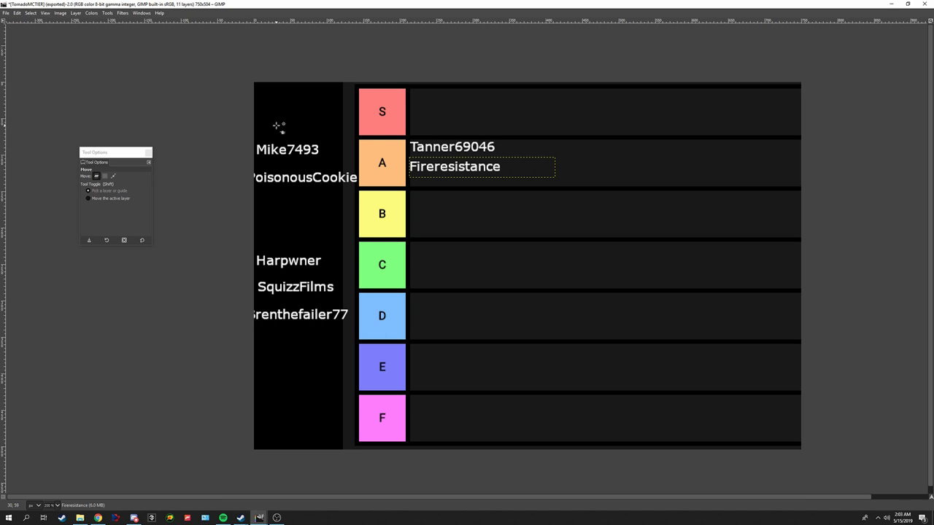
{"action": "left_click", "coordinate": [297, 149]}
{"action": "left_click_drag", "start_coordinate": [297, 149], "coordinate": [455, 105]}
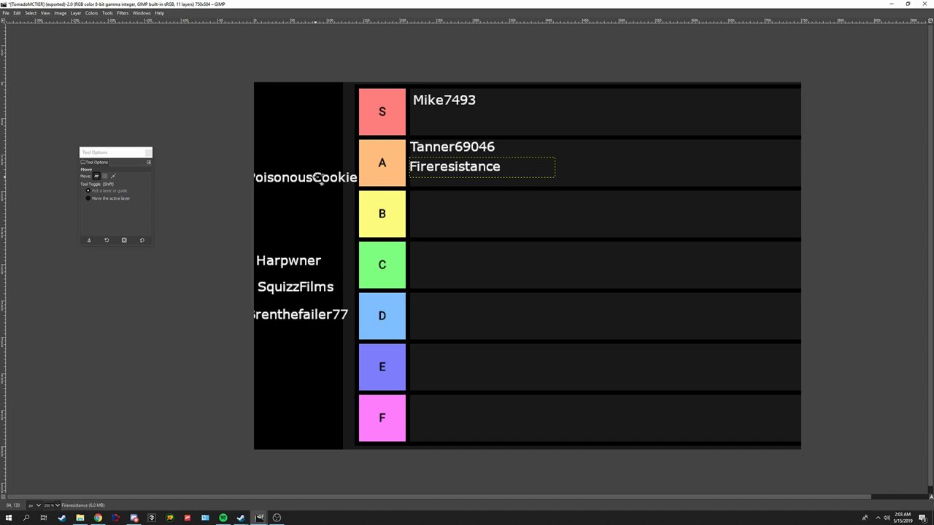
{"action": "mouse_move", "coordinate": [300, 189]}
{"action": "left_mouse_down"}
{"action": "mouse_move", "coordinate": [323, 206]}
{"action": "mouse_move", "coordinate": [348, 203]}
{"action": "mouse_move", "coordinate": [310, 183]}
{"action": "left_mouse_up"}
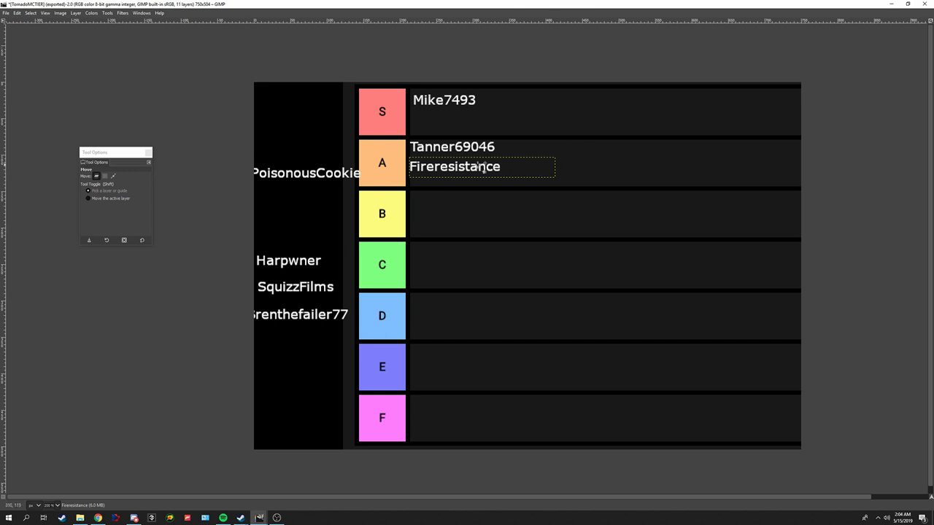
- Drag PoisonousCookie into the B tier row, then select the Harpwner layer
{"action": "left_click_drag", "start_coordinate": [300, 173], "coordinate": [466, 204]}
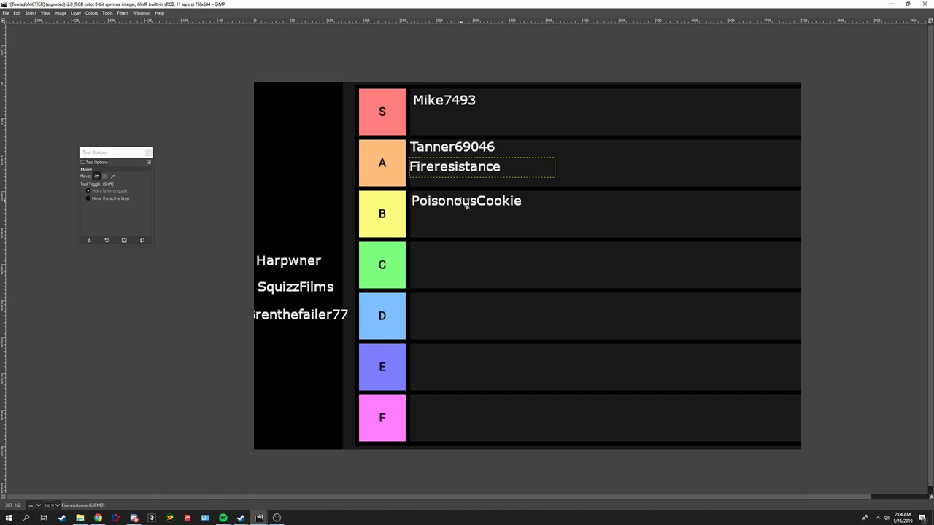
{"action": "left_click", "coordinate": [300, 264]}
- Drag Harpwner from the left column down into the E tier row
{"action": "left_click_drag", "start_coordinate": [294, 264], "coordinate": [454, 355]}
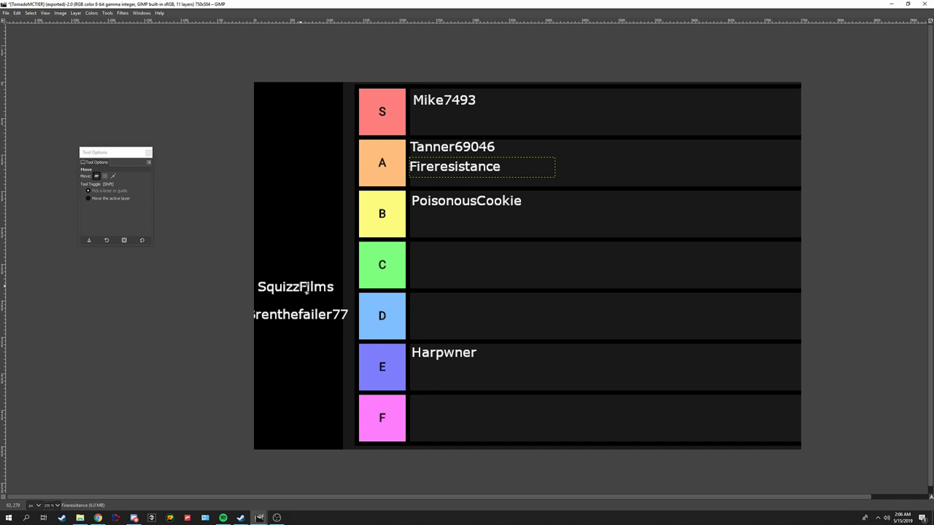
- Drag SquizzFilms from the left column into the green C tier row
{"action": "left_click_drag", "start_coordinate": [302, 287], "coordinate": [303, 286]}
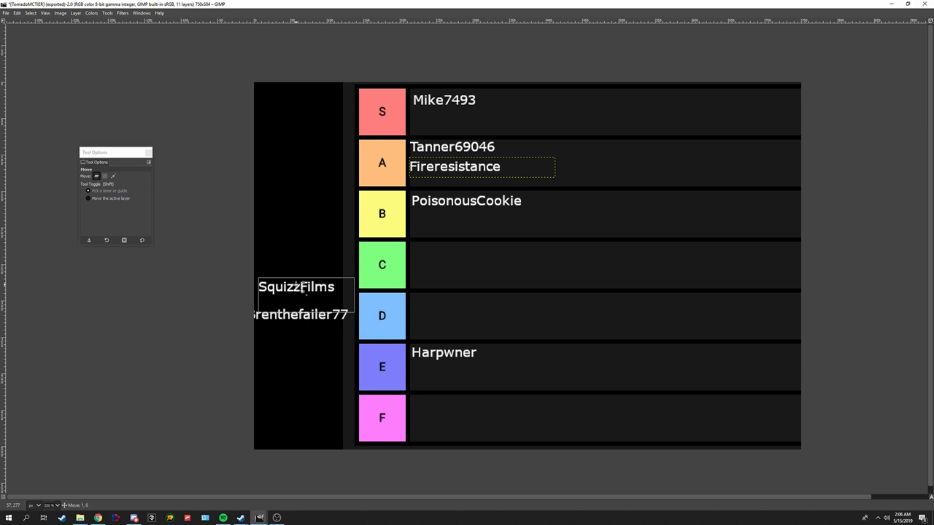
{"action": "left_click_drag", "start_coordinate": [303, 287], "coordinate": [456, 274]}
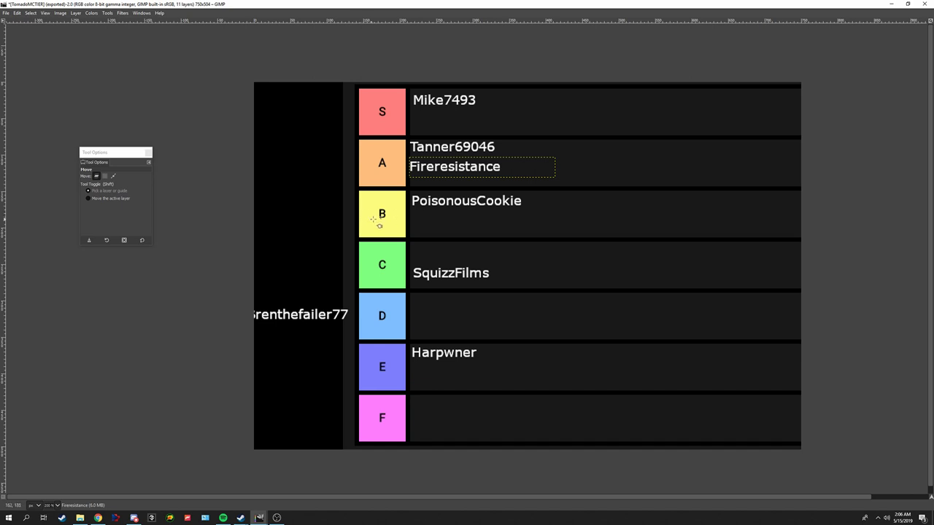
{"action": "left_click", "coordinate": [97, 518]}
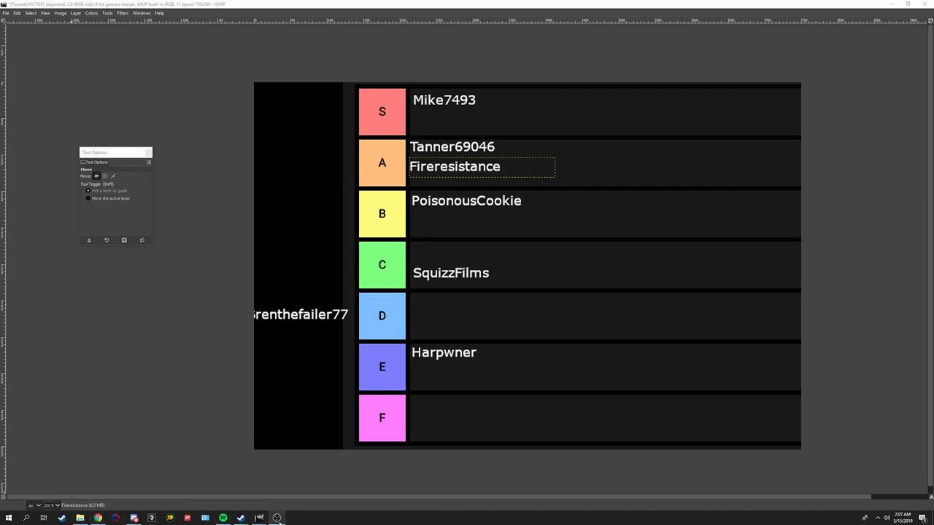
{"action": "mouse_move", "coordinate": [259, 518]}
{"action": "left_click", "coordinate": [221, 487]}
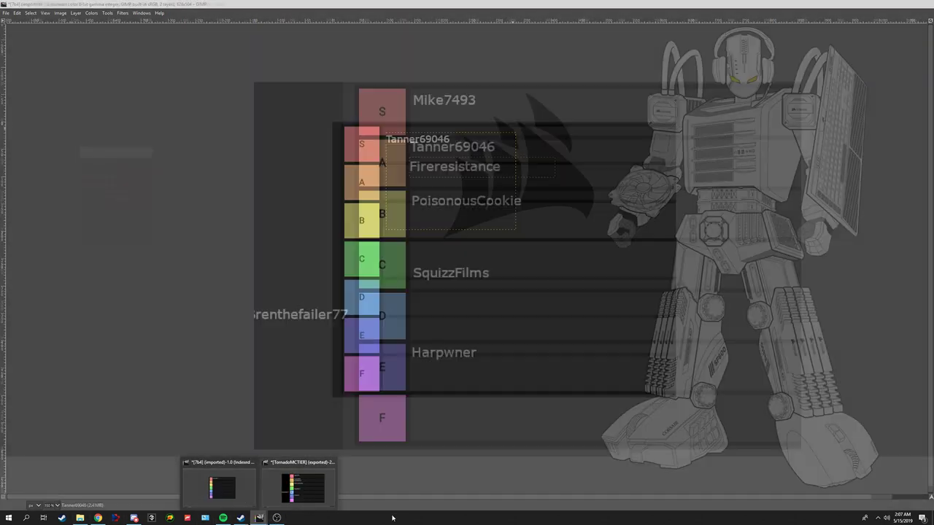
{"action": "left_click", "coordinate": [300, 316]}
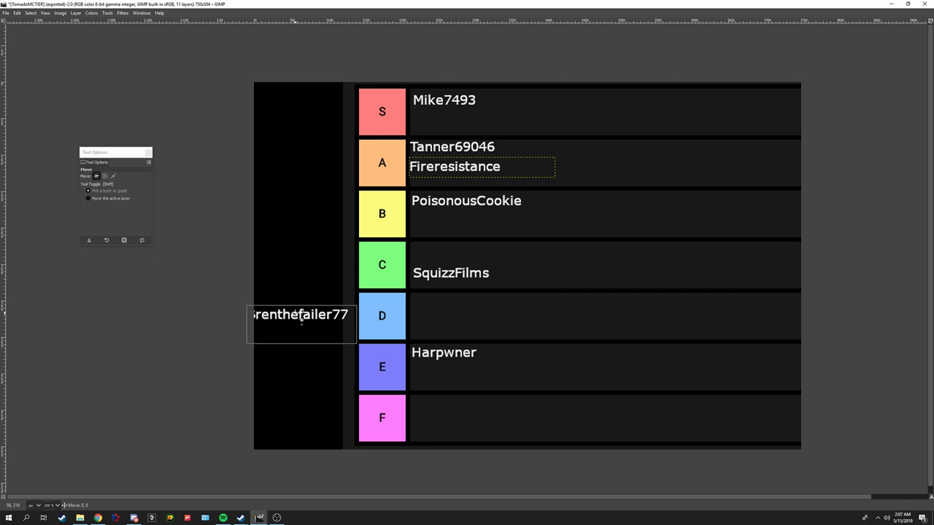
{"action": "left_click_drag", "start_coordinate": [301, 316], "coordinate": [450, 215]}
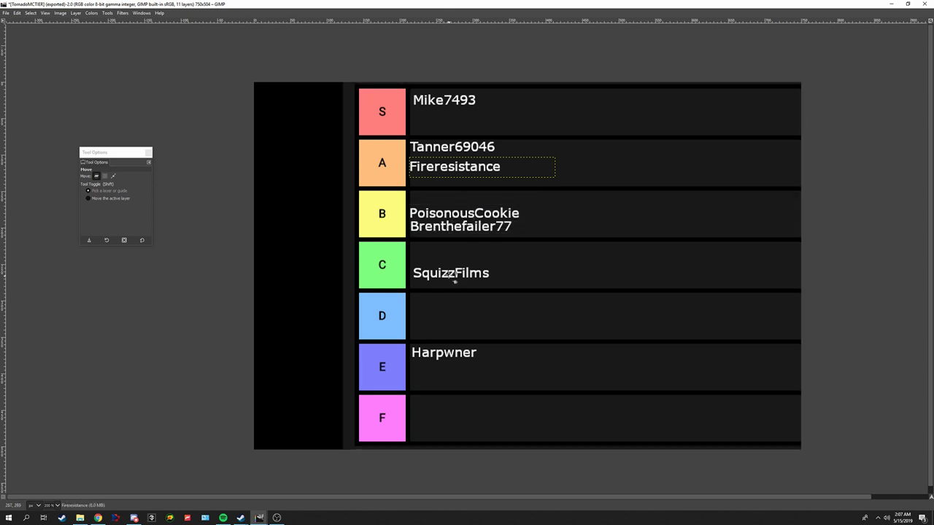
- Move PoisonousCookie into row C and SquizzFilms up into row B, then align both
{"action": "left_click_drag", "start_coordinate": [467, 281], "coordinate": [467, 281]}
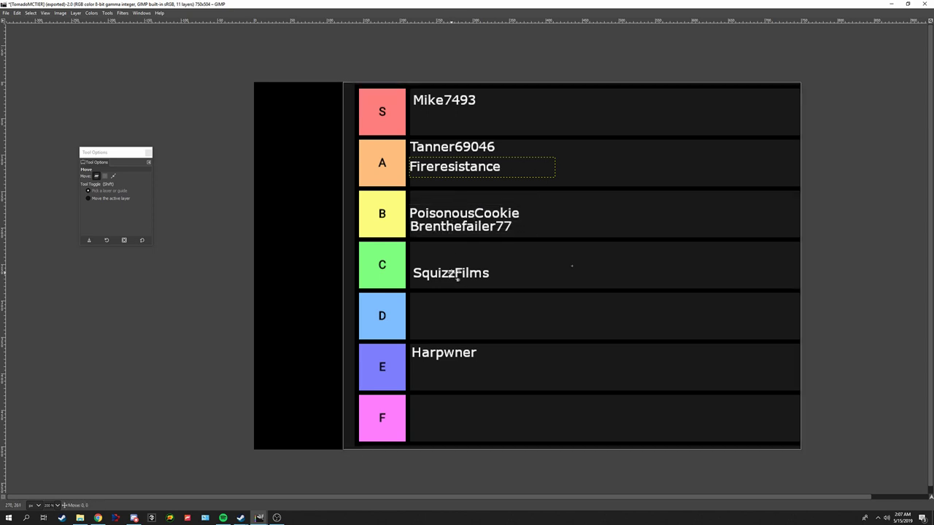
{"action": "left_click_drag", "start_coordinate": [457, 224], "coordinate": [450, 263]}
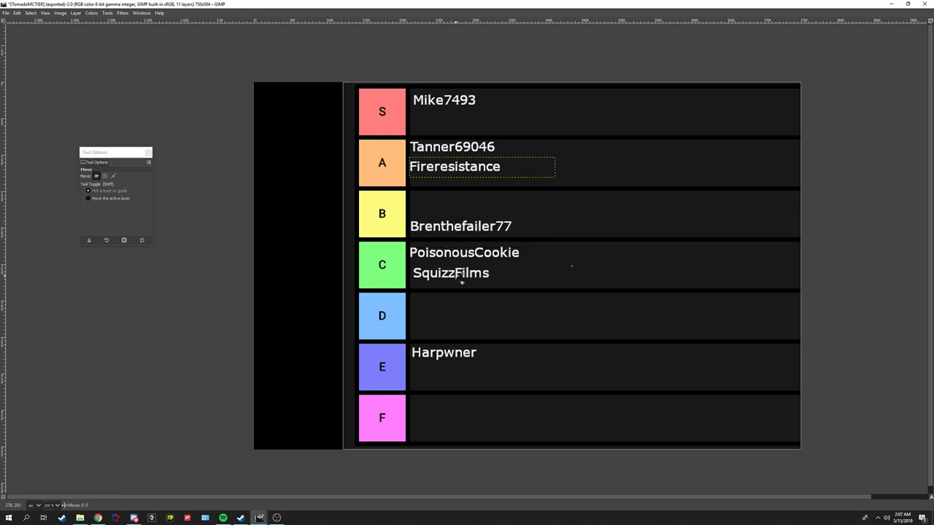
{"action": "mouse_move", "coordinate": [461, 276]}
{"action": "left_mouse_down"}
{"action": "mouse_move", "coordinate": [461, 206]}
{"action": "mouse_move", "coordinate": [467, 274]}
{"action": "mouse_move", "coordinate": [450, 248]}
{"action": "mouse_move", "coordinate": [488, 279]}
{"action": "mouse_move", "coordinate": [454, 281]}
{"action": "mouse_move", "coordinate": [463, 259]}
{"action": "left_mouse_up"}
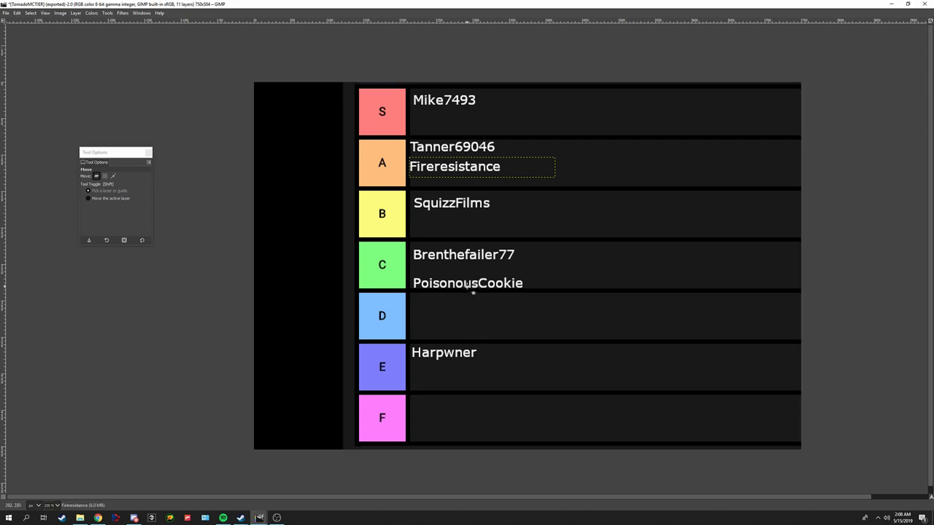
{"action": "left_click_drag", "start_coordinate": [470, 289], "coordinate": [471, 282]}
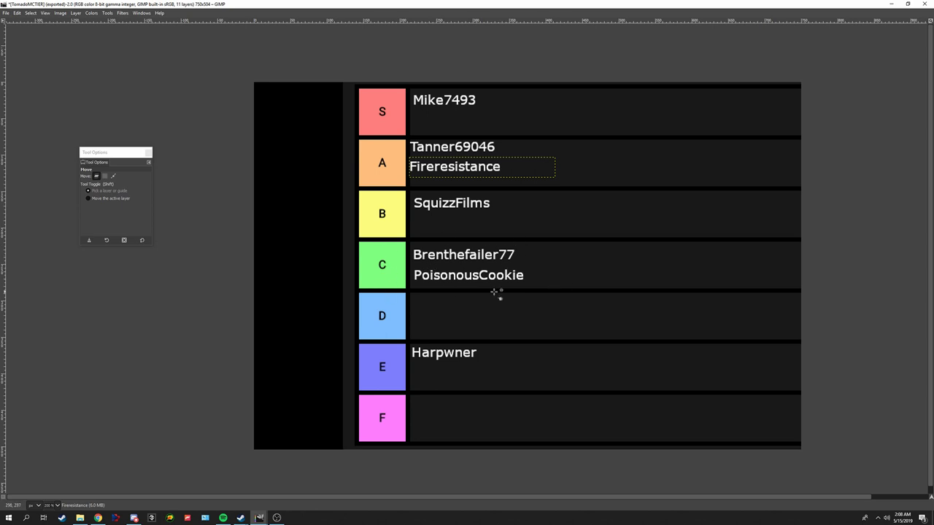
{"action": "left_click_drag", "start_coordinate": [447, 203], "coordinate": [448, 211]}
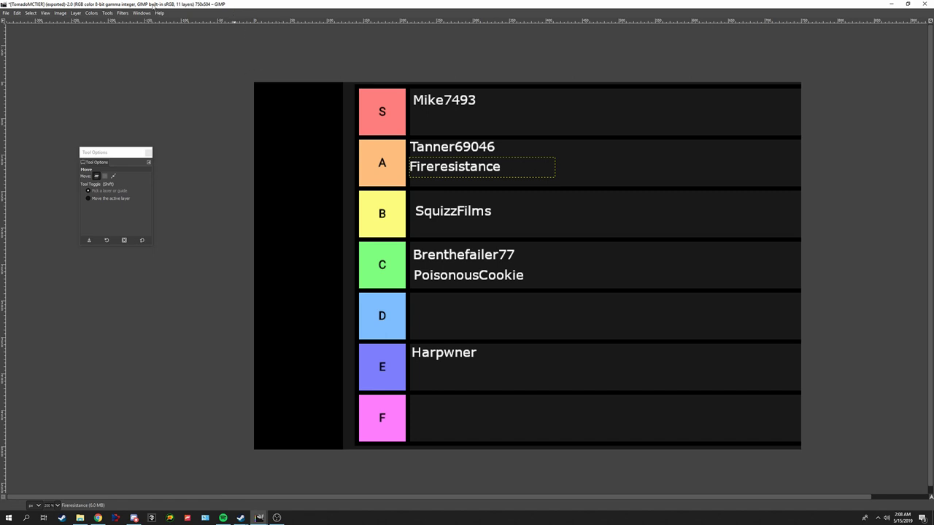
{"action": "left_click", "coordinate": [743, 129]}
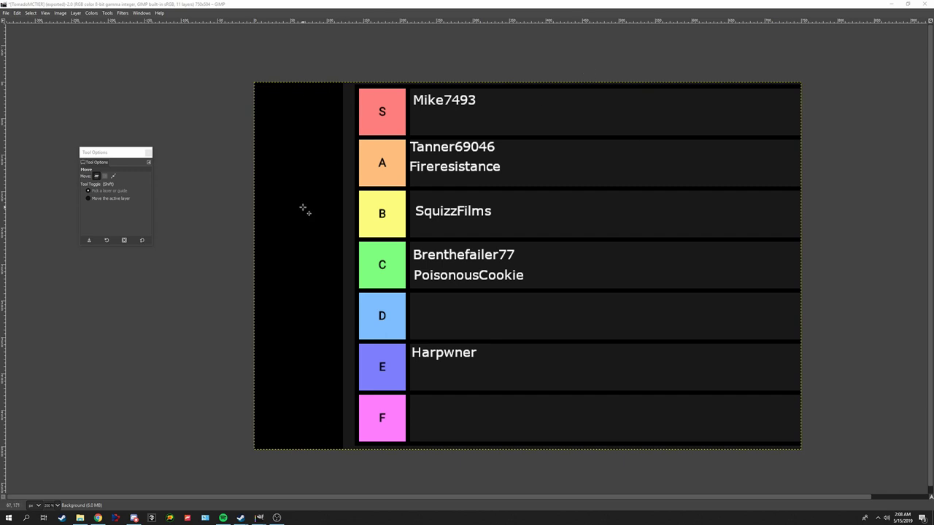
{"action": "left_click", "coordinate": [442, 355]}
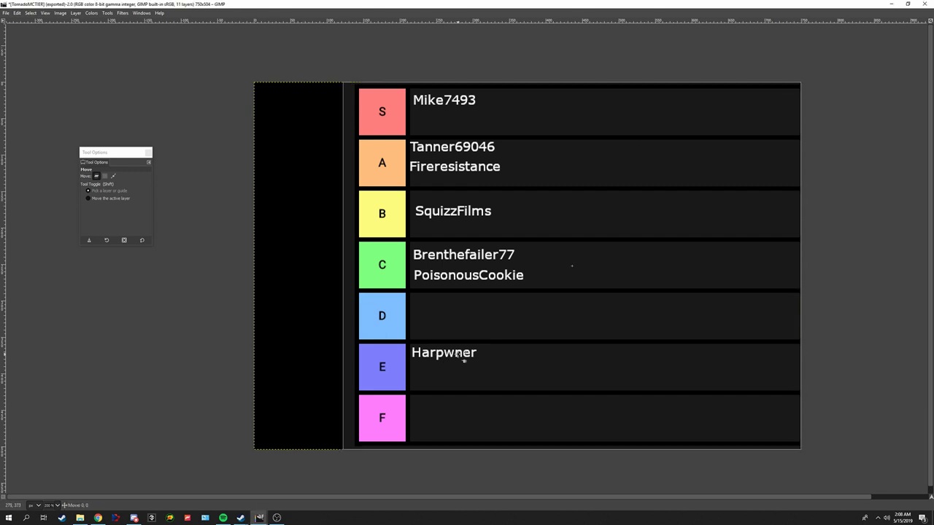
{"action": "left_click", "coordinate": [455, 355]}
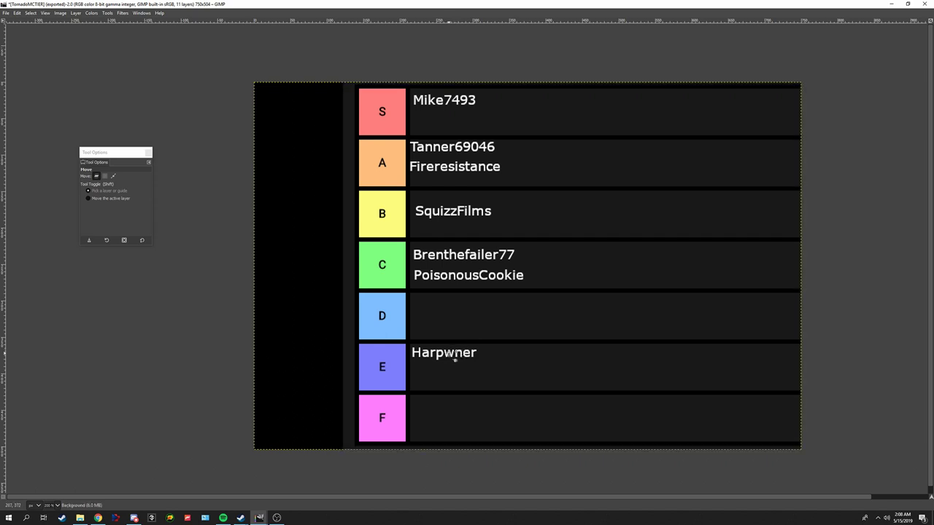
{"action": "left_click", "coordinate": [277, 518]}
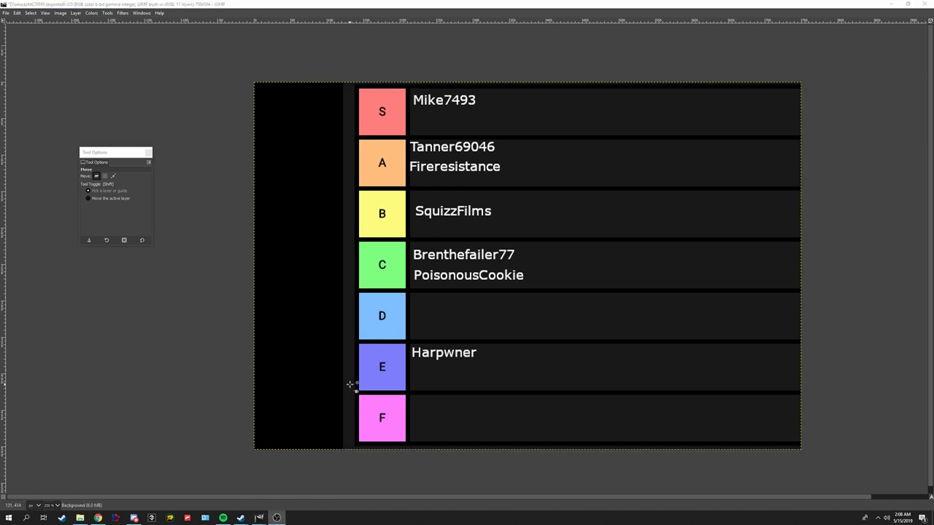
{"action": "left_click", "coordinate": [441, 405]}
- Raise SquizzFilms a few pixels in row B to line up with the other names
{"action": "left_click", "coordinate": [443, 235]}
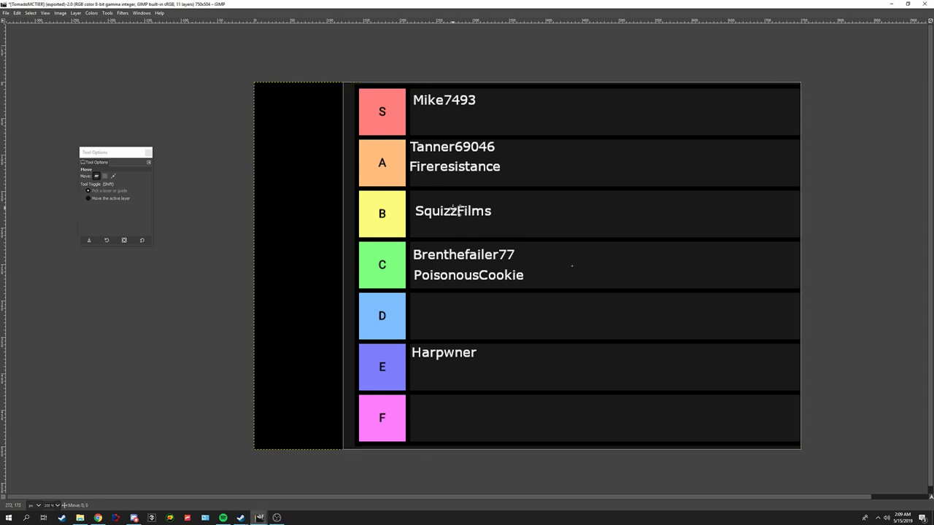
{"action": "left_click_drag", "start_coordinate": [452, 219], "coordinate": [446, 212]}
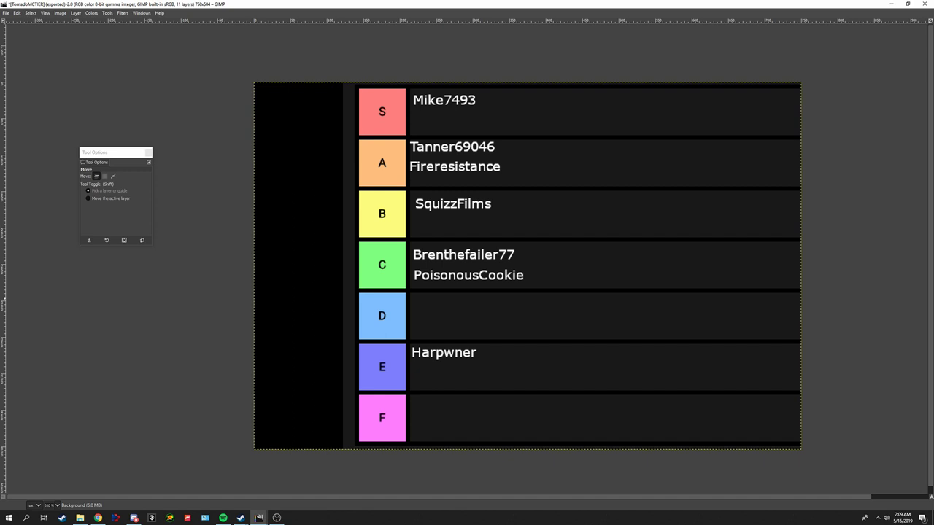
{"action": "key", "text": "alt+Tab"}
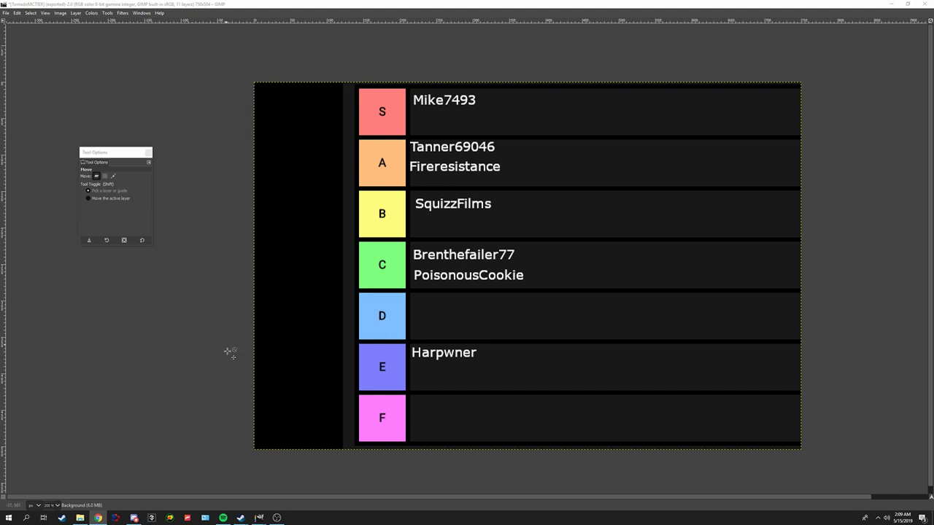
{"action": "left_click", "coordinate": [336, 356]}
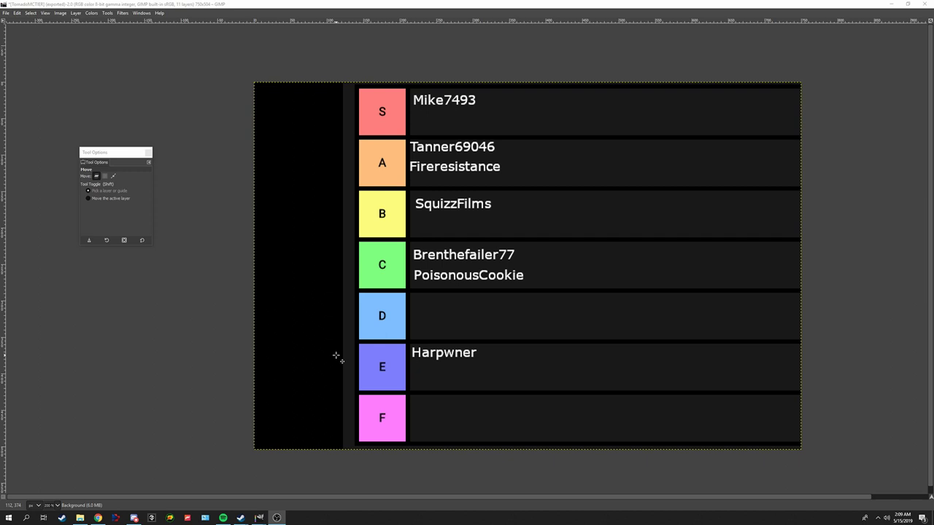